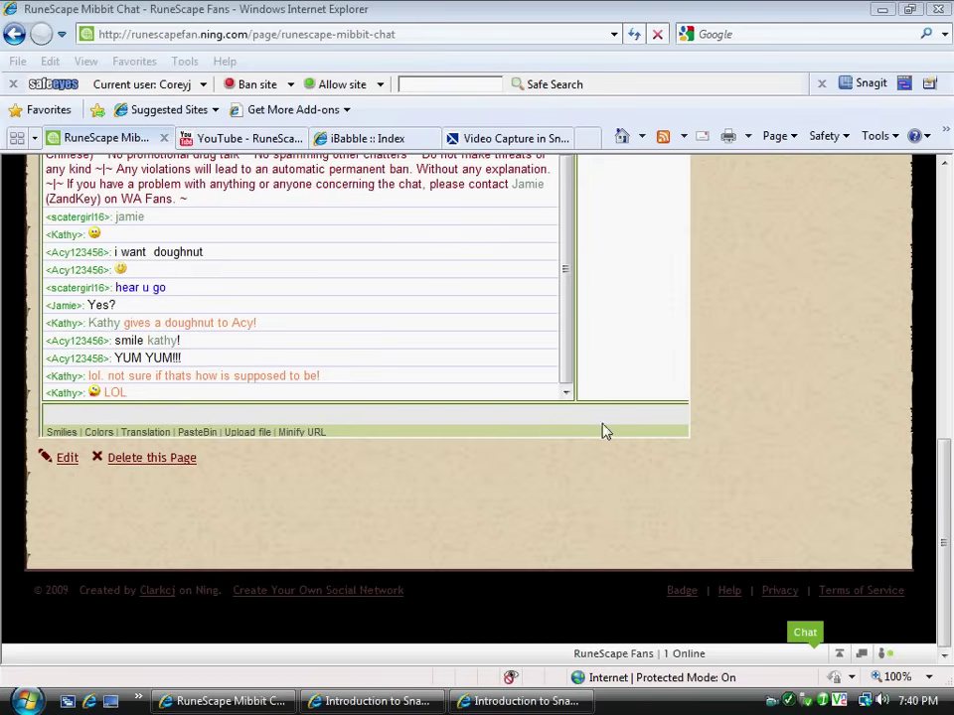
Minimize the Internet Explorer chat page window to reveal the desktop
left_click(880, 11)
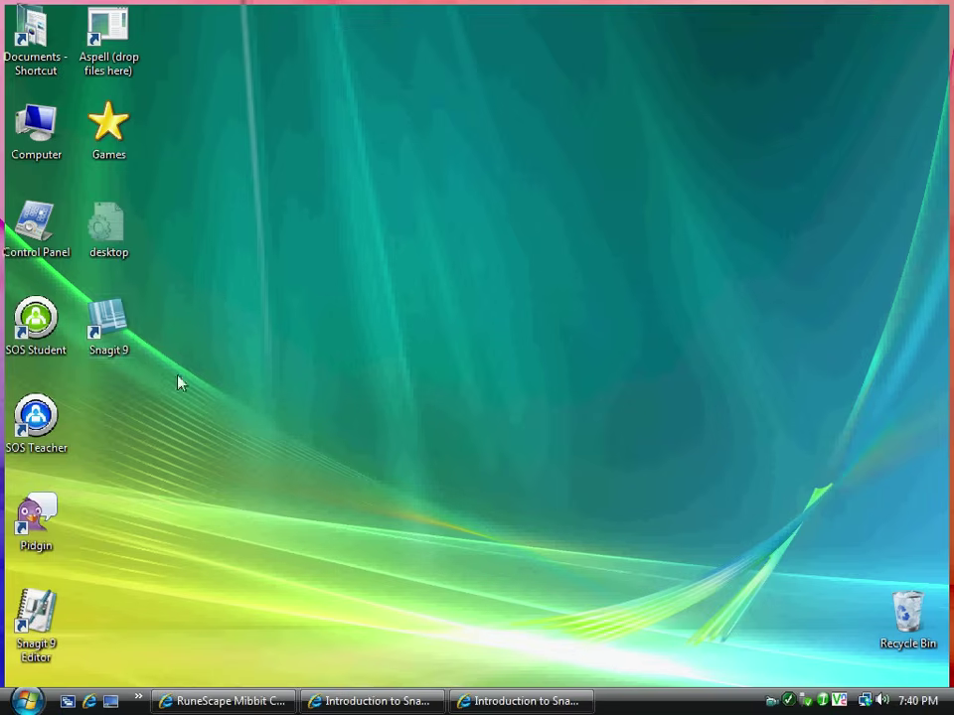
Launch Snagit 9 from its desktop shortcut
left_click(110, 326)
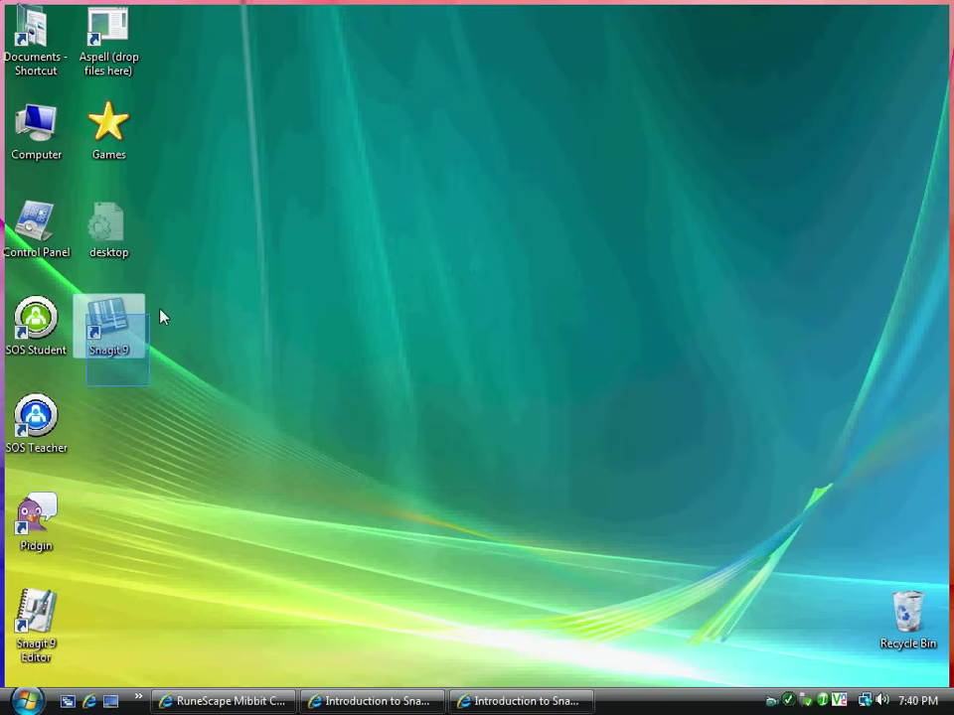
left_click(745, 663)
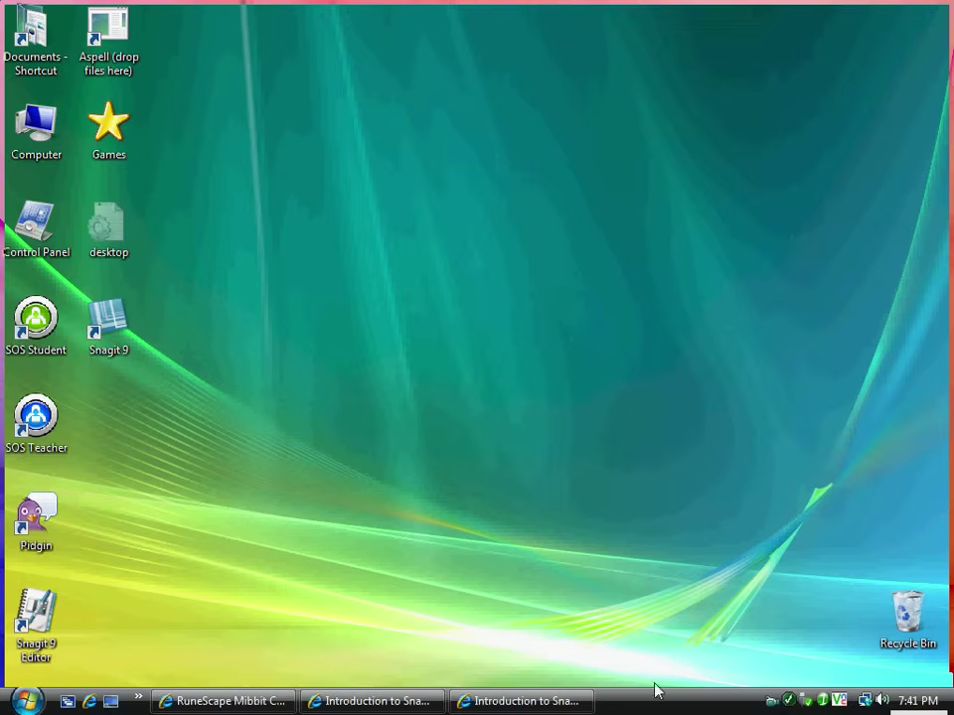
double_click(110, 343)
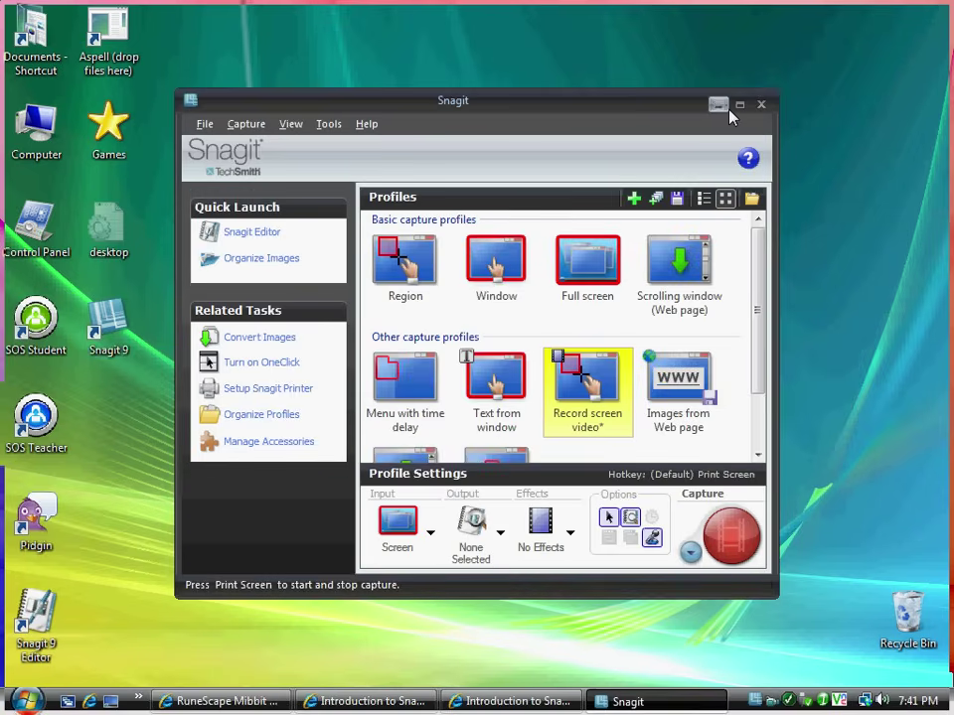
Maximize Snagit and try the Region, Window, Full screen and Scrolling window profiles
left_click(739, 105)
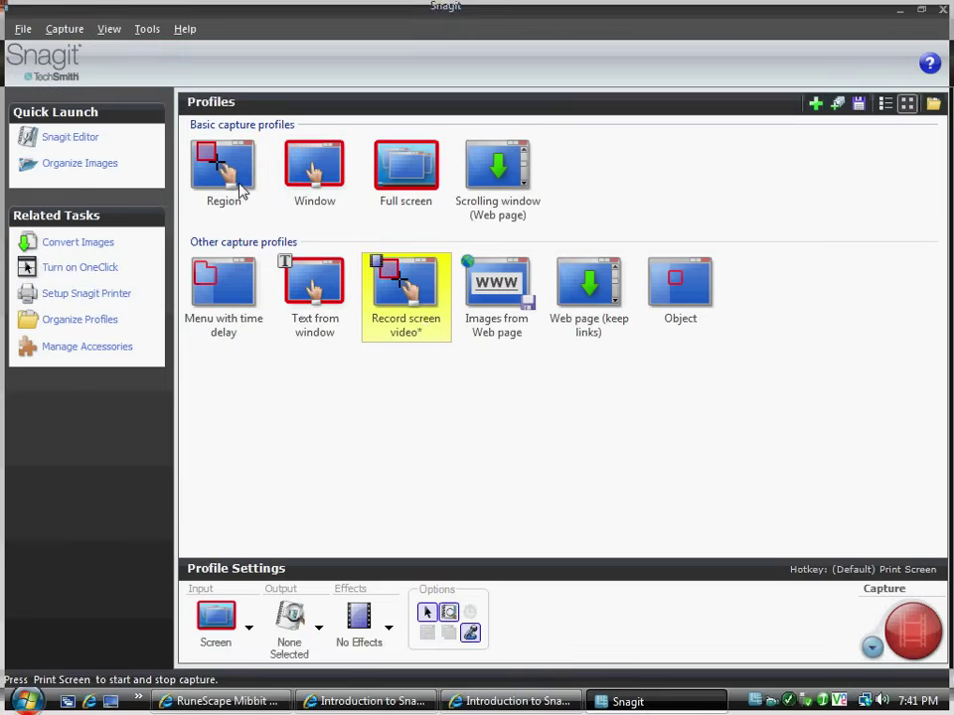
left_click(242, 189)
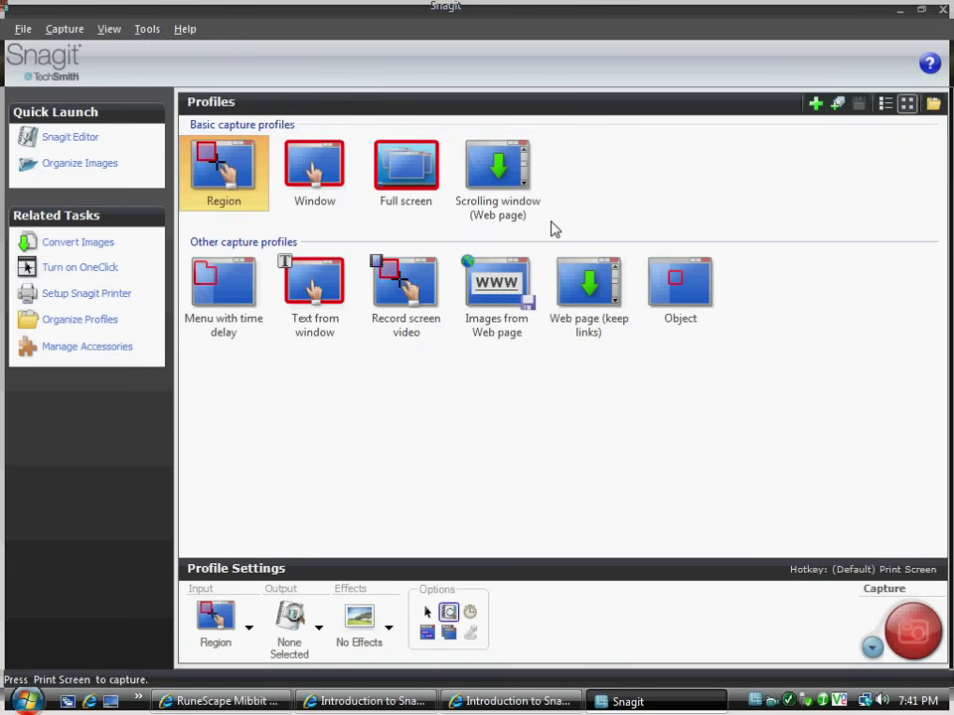
left_click(314, 176)
left_click(403, 179)
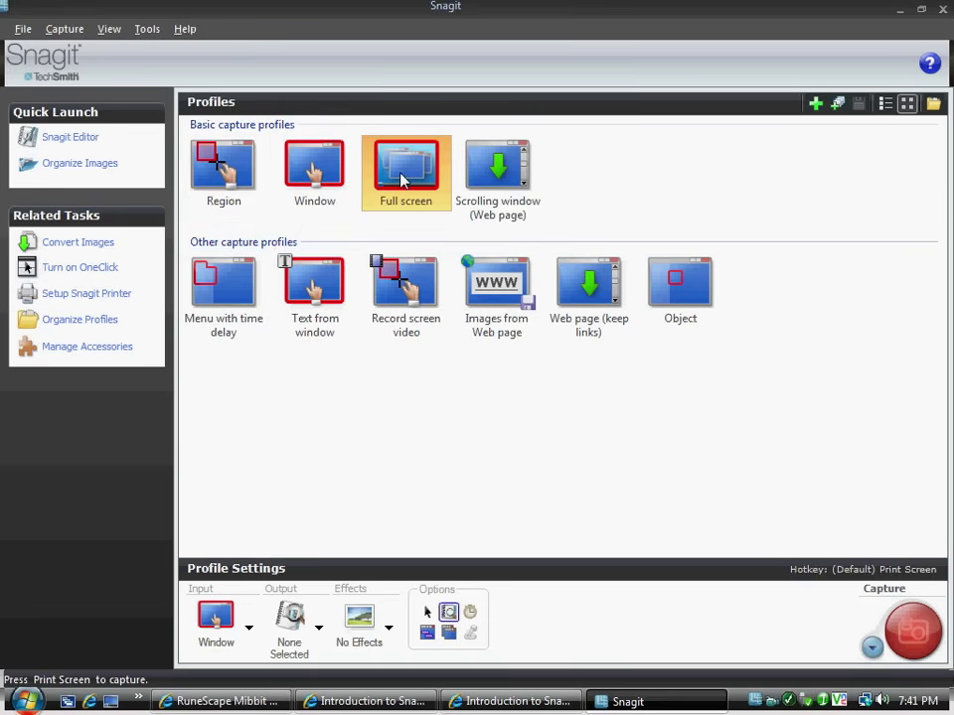
left_click(502, 171)
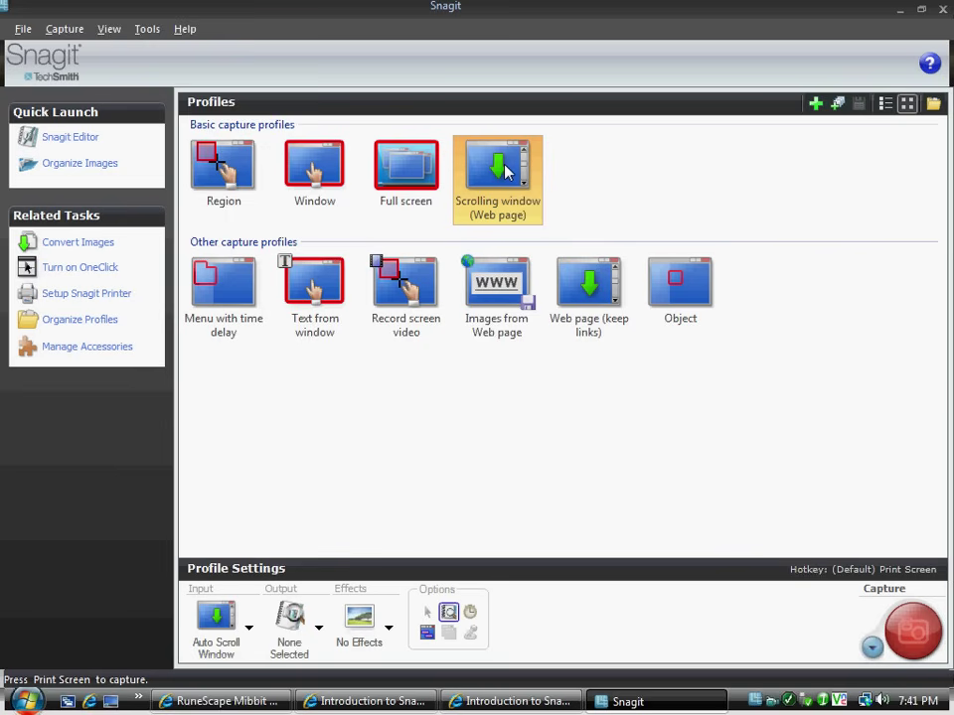
Try the Menu, Text, Record video, Images, Web page profiles, ending on Object
left_click(224, 290)
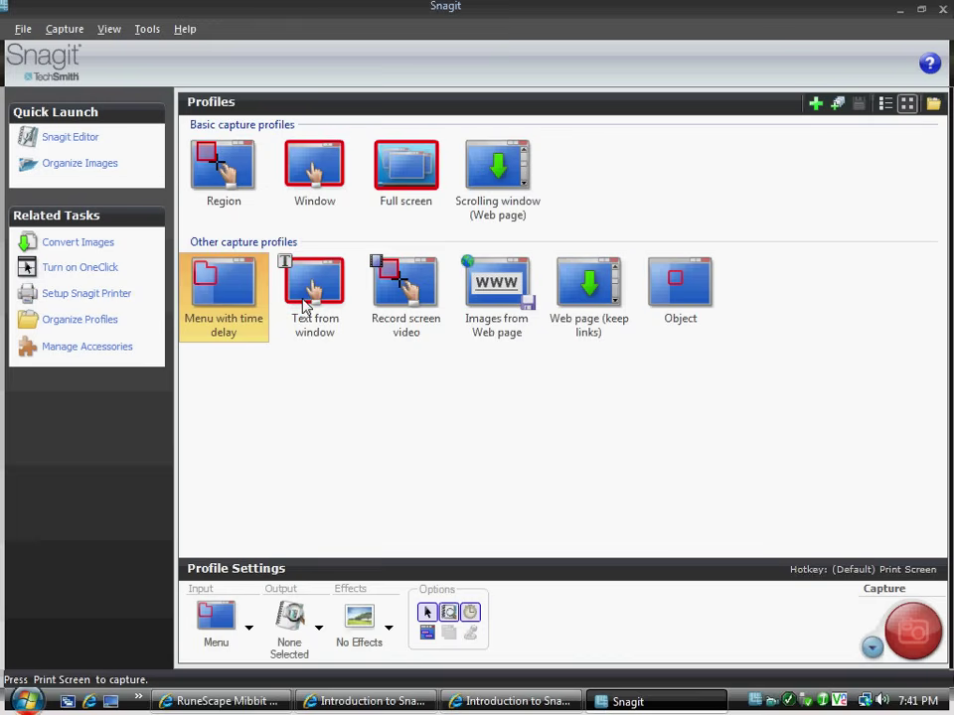
left_click(310, 308)
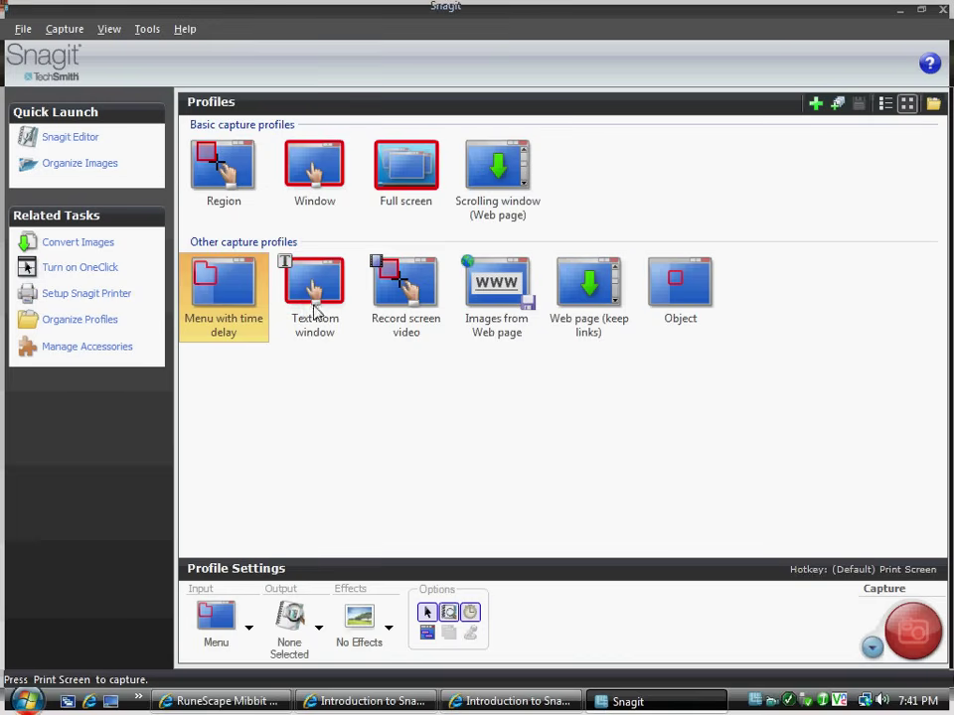
left_click(406, 303)
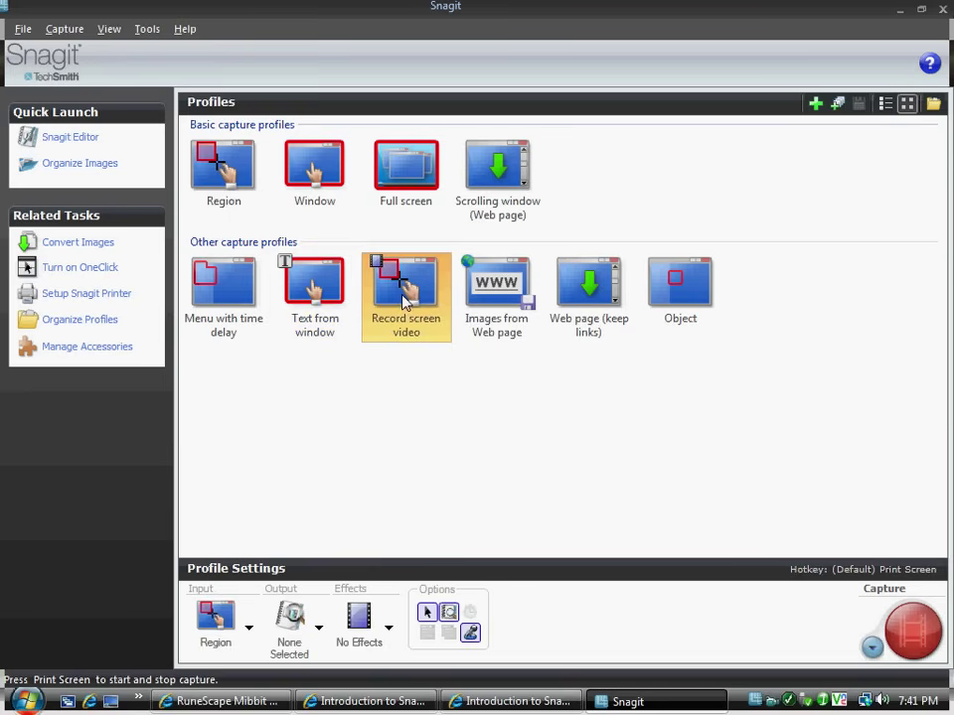
left_click(502, 296)
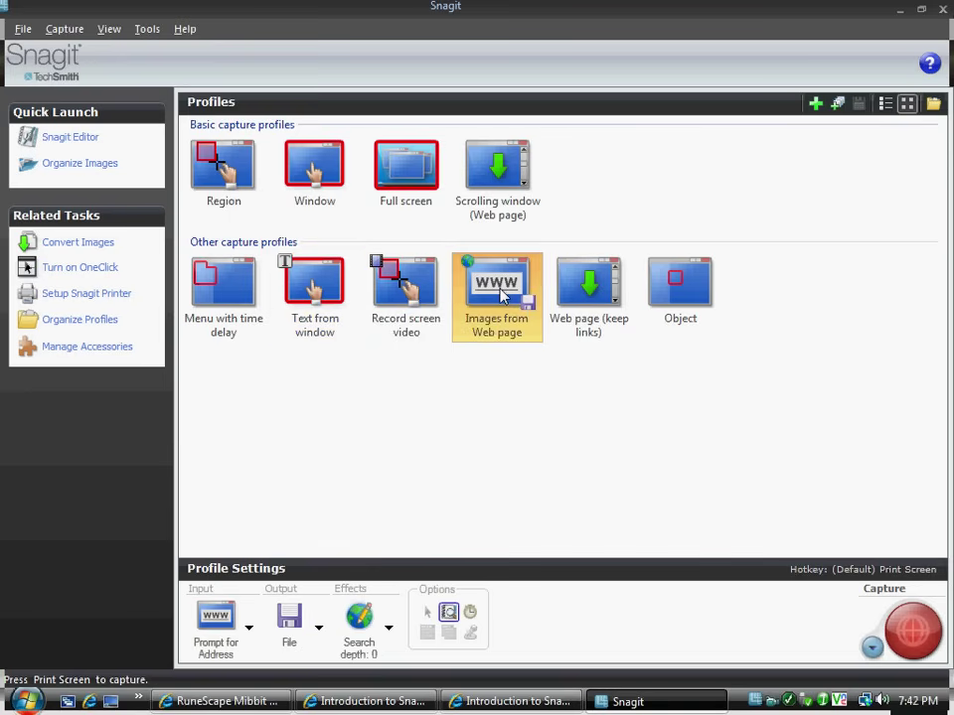
left_click(603, 297)
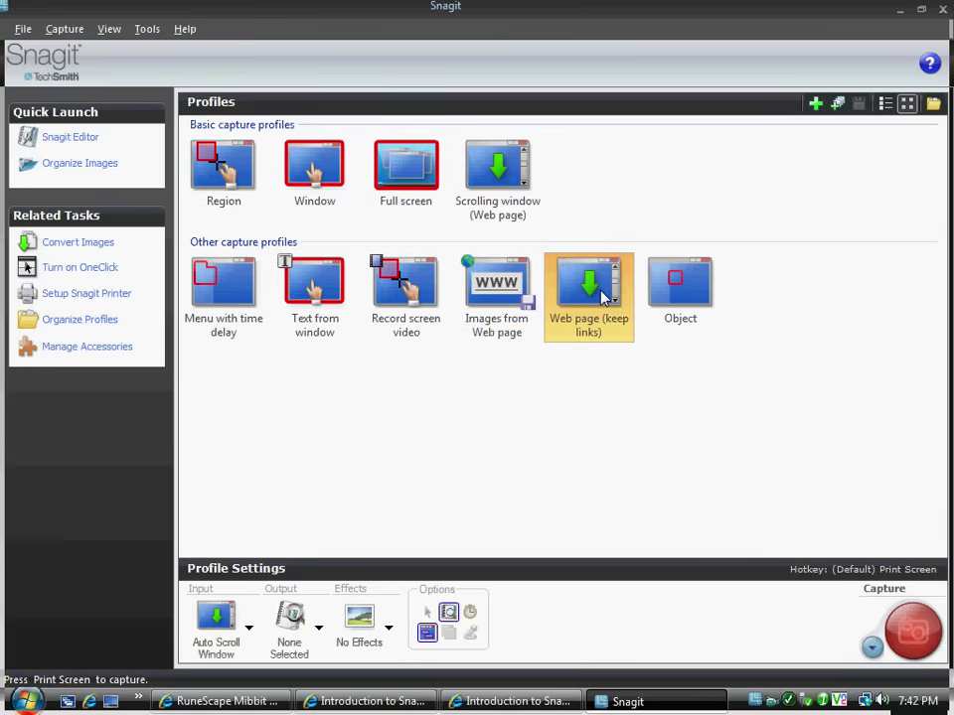
left_click(670, 302)
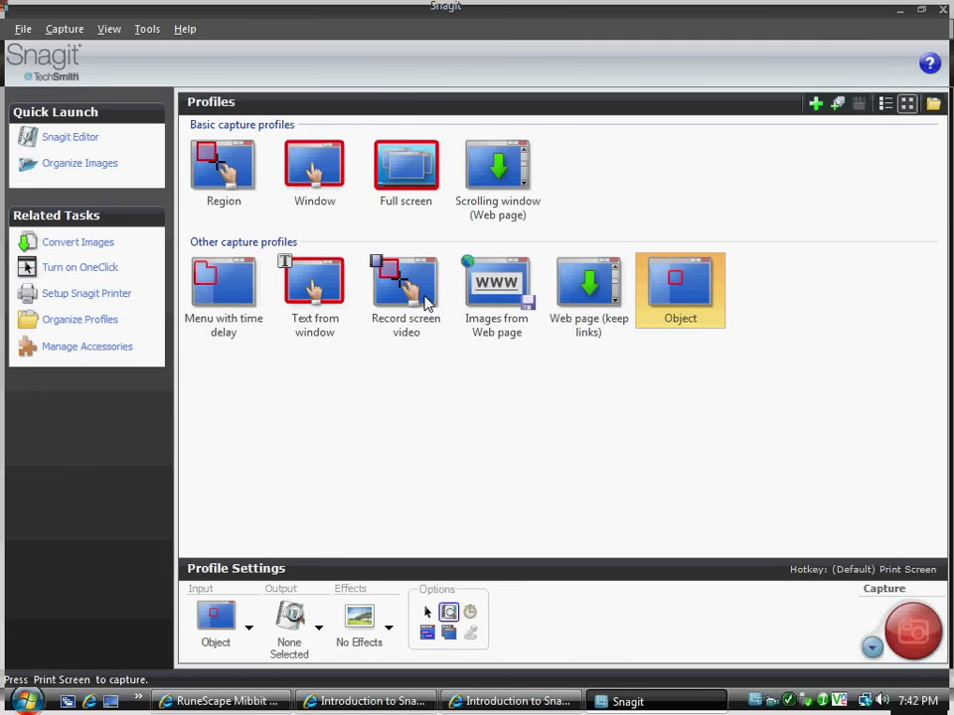
Set Record screen video to Screen input with cursor and audio, and output None
left_click(426, 301)
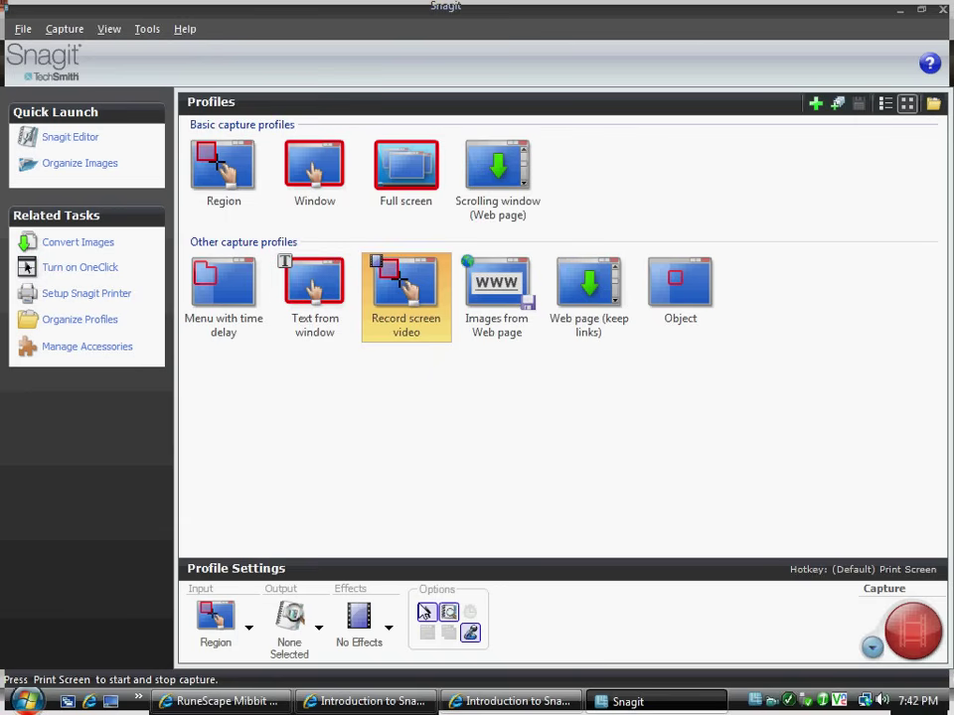
left_click(249, 628)
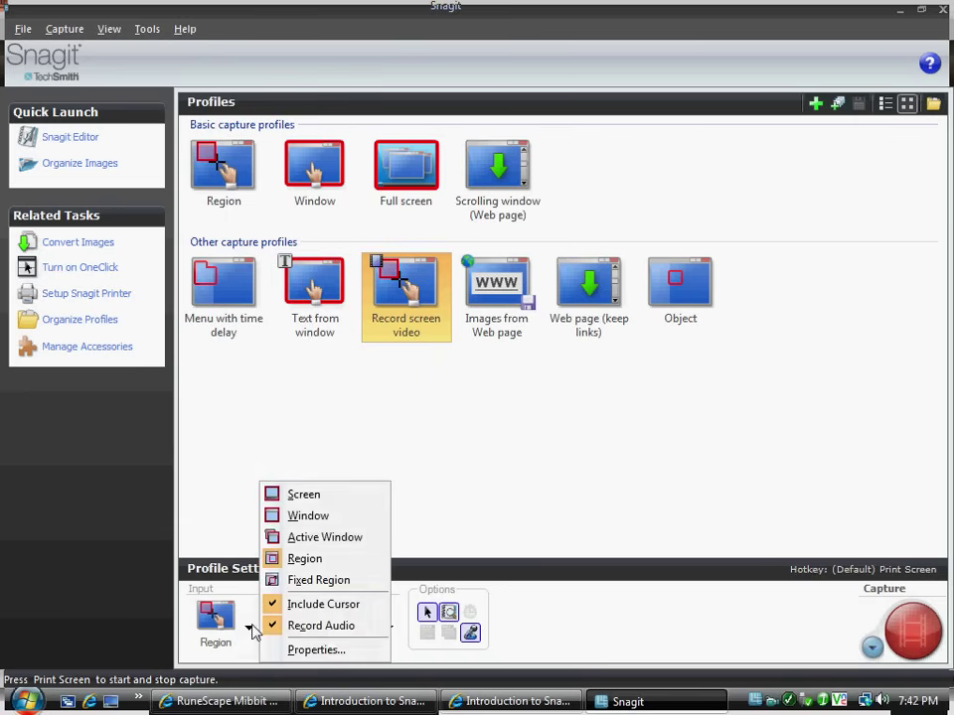
left_click(304, 505)
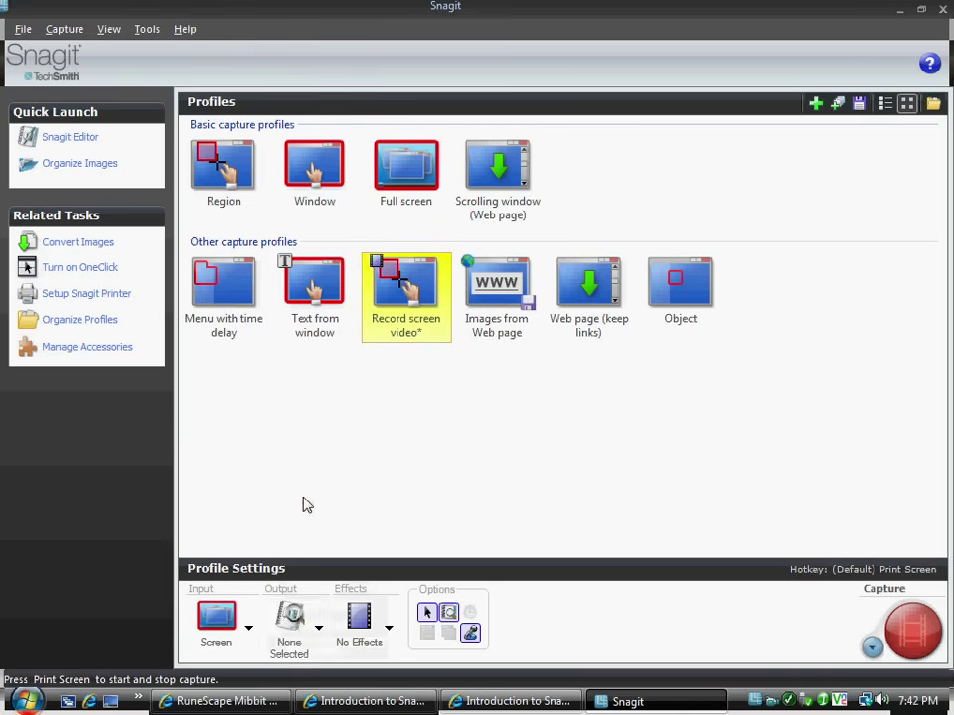
left_click(251, 632)
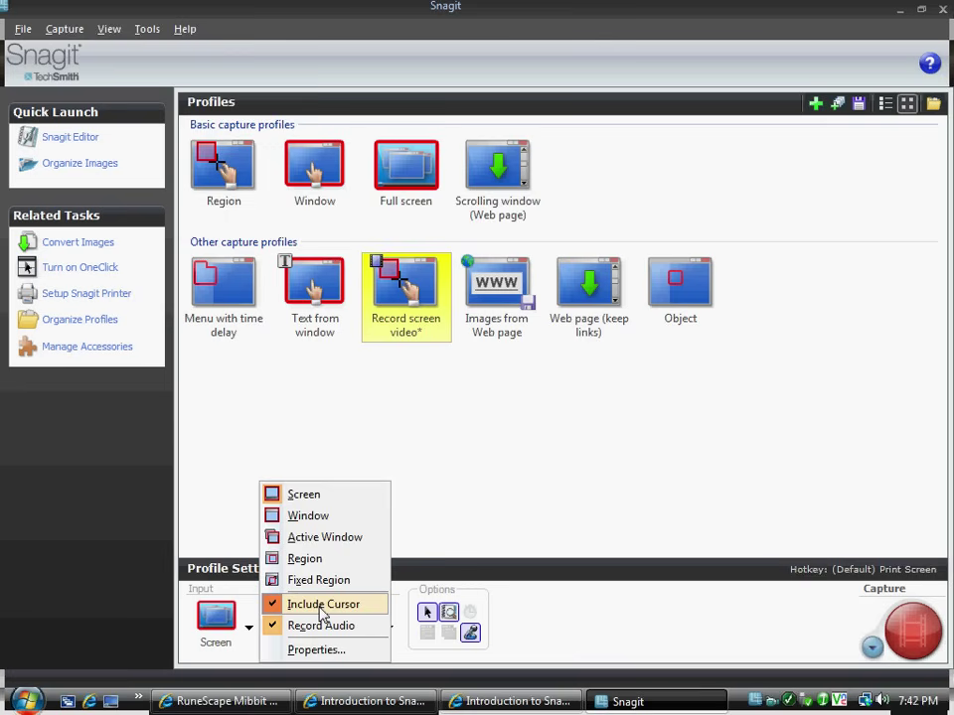
left_click(611, 643)
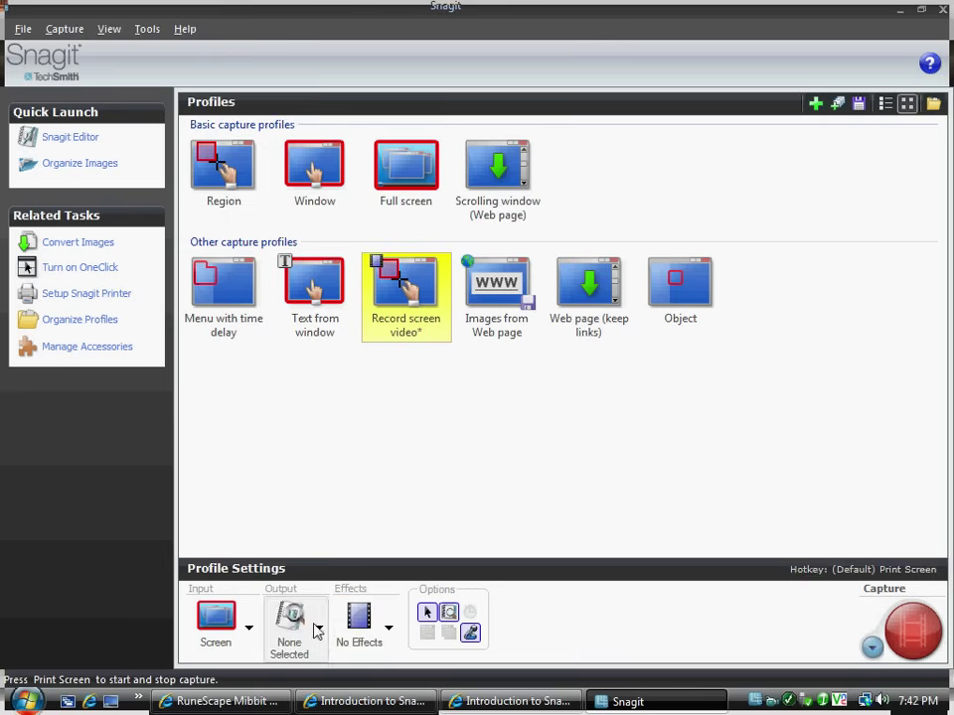
left_click(320, 629)
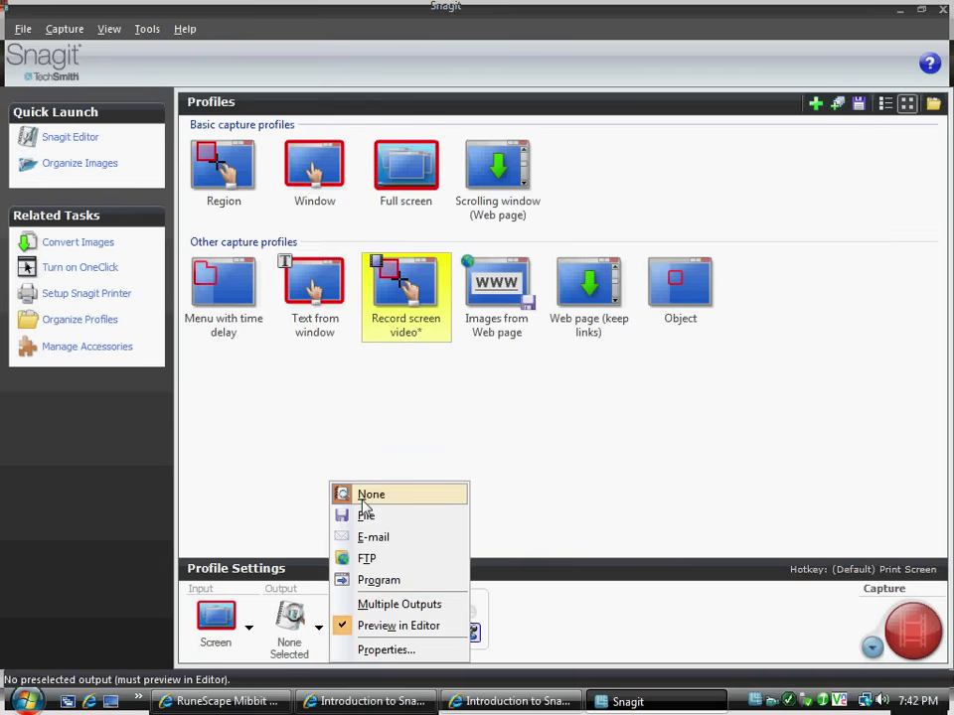
left_click(557, 631)
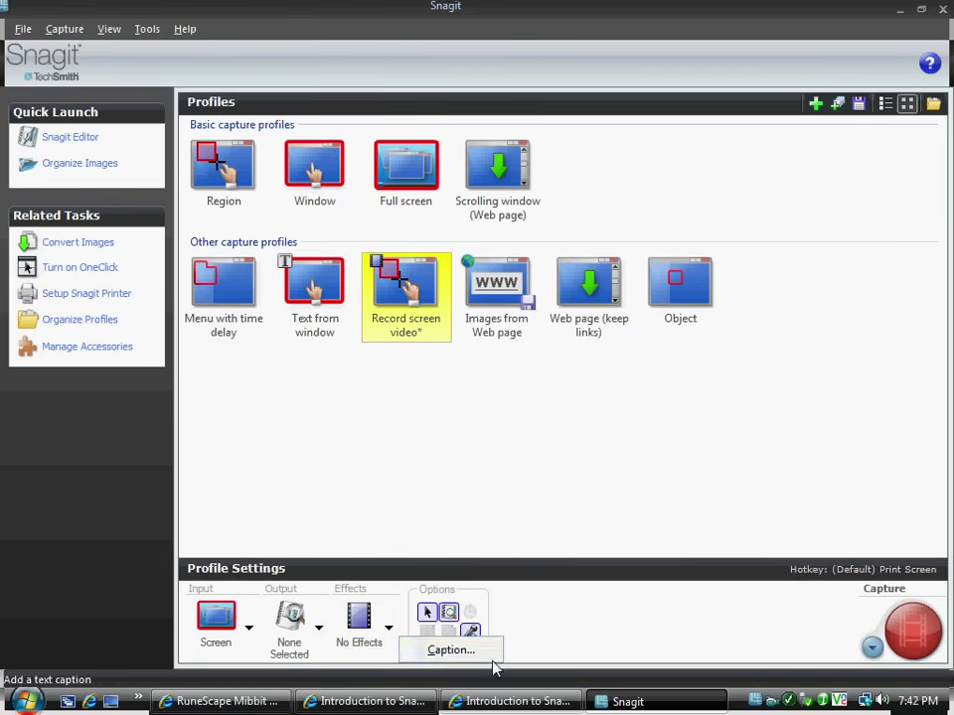
left_click(906, 634)
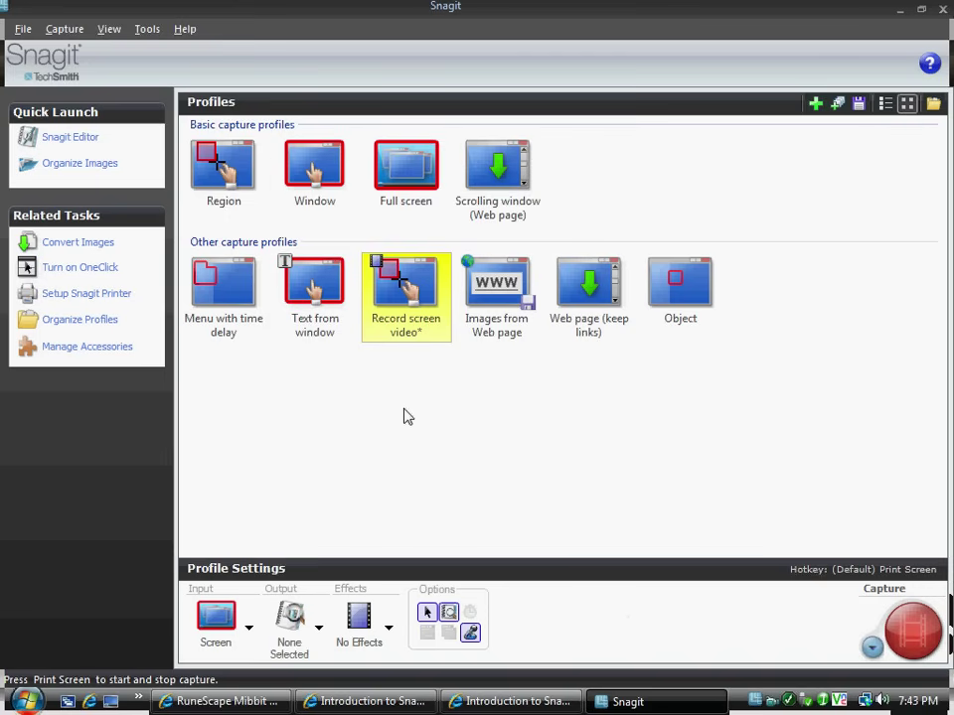
left_click(448, 612)
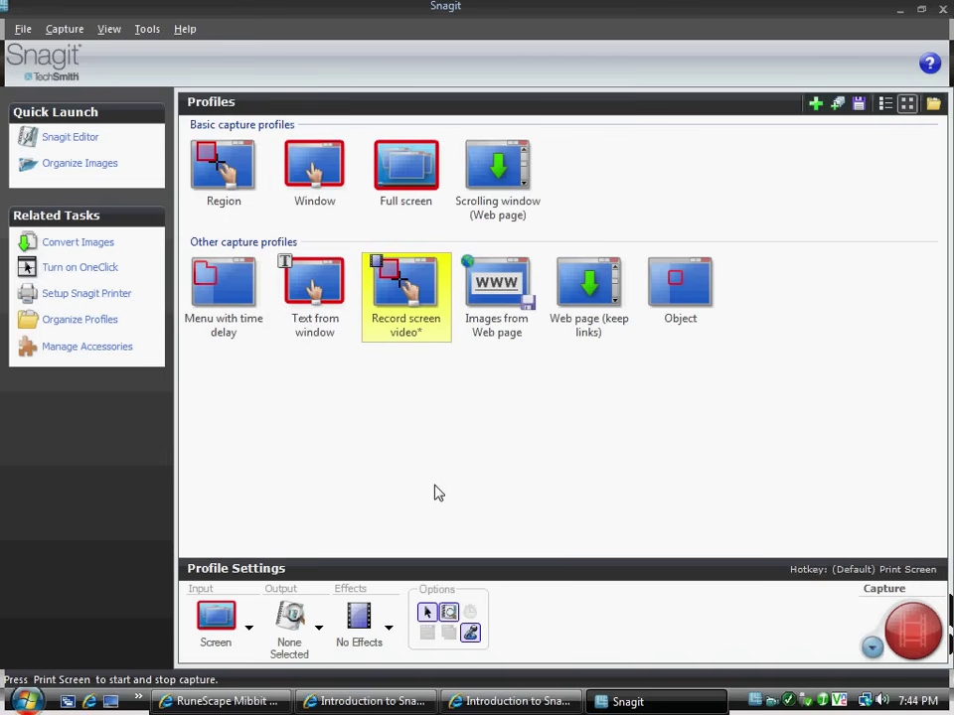